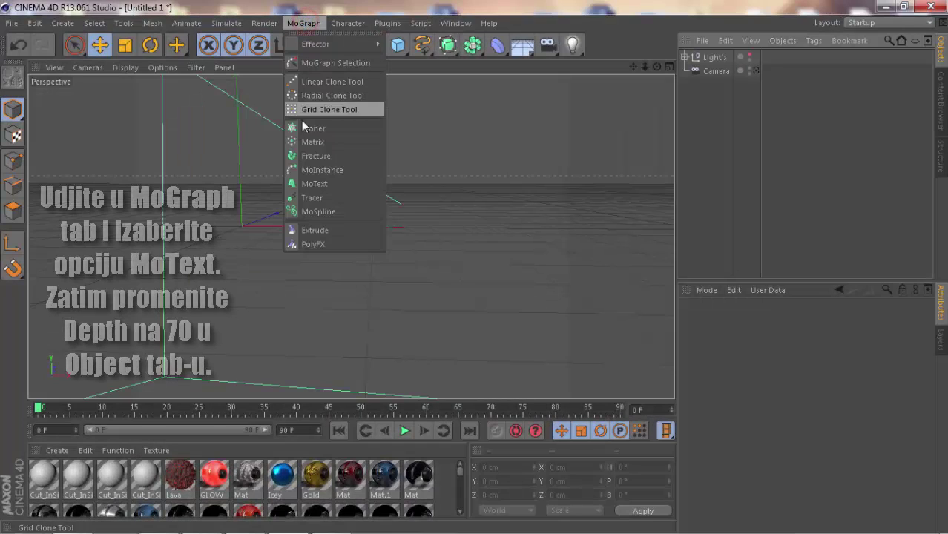
Add a MoText object, set its Depth to 70 cm, and select the default 'Text' word.
click(325, 183)
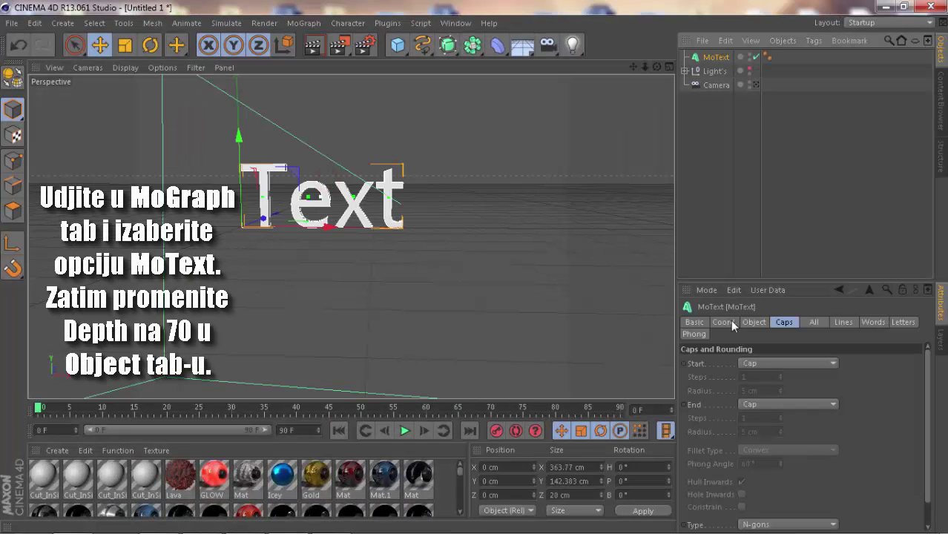
click(752, 322)
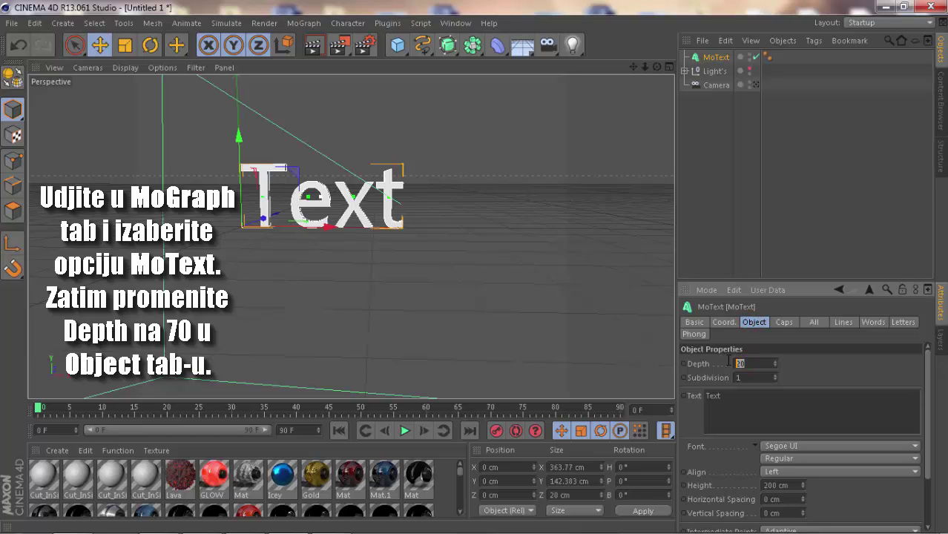
text(70)
click(806, 374)
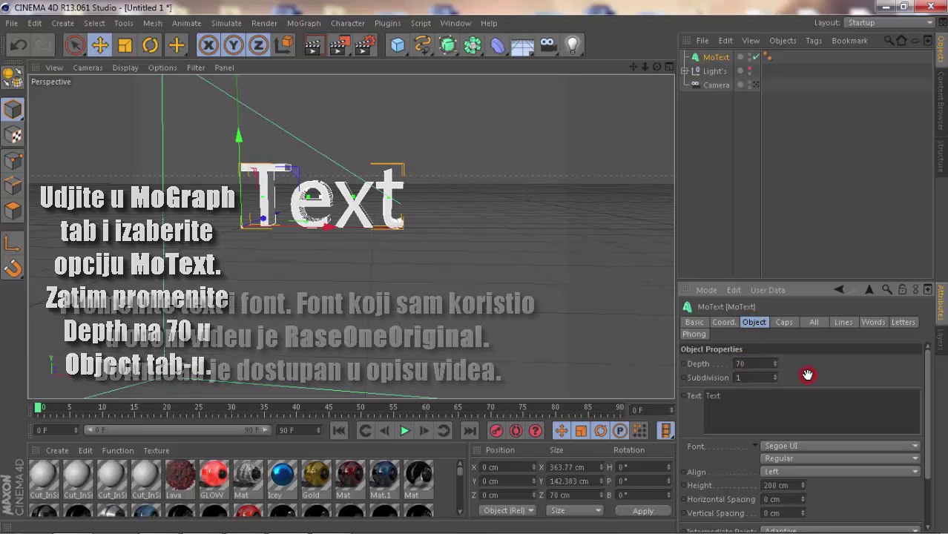
double_click(749, 405)
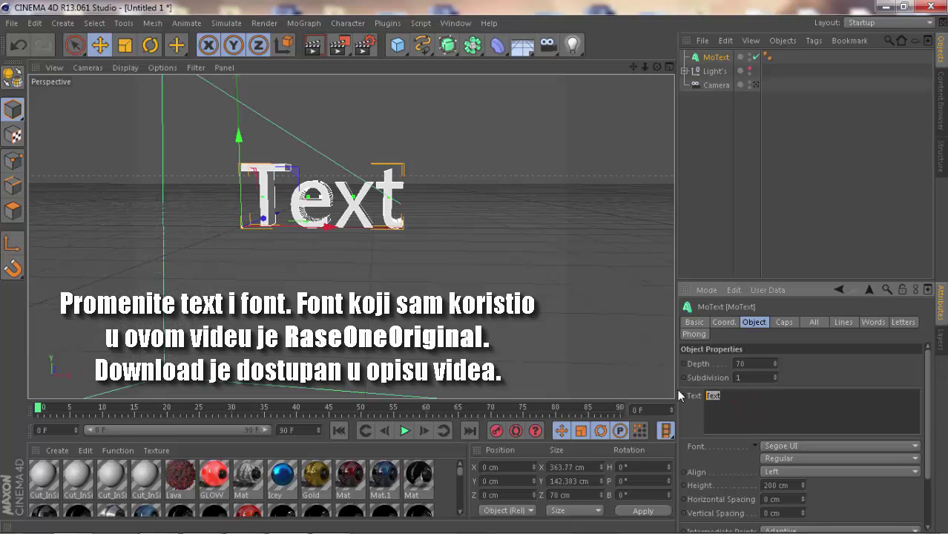
text(graff)
Set the text to 'graff' in the RaseOne Original font and apply the Mat material to MoText.
click(801, 370)
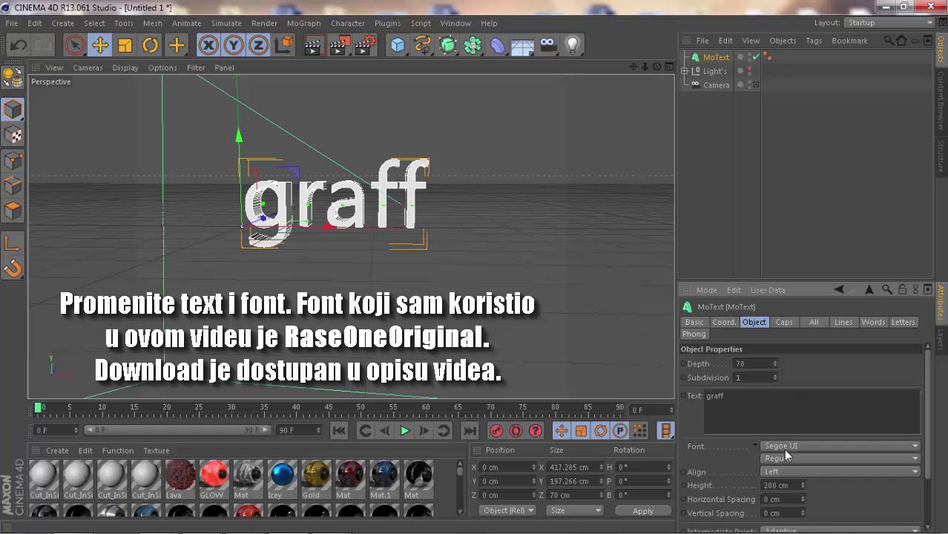
click(779, 446)
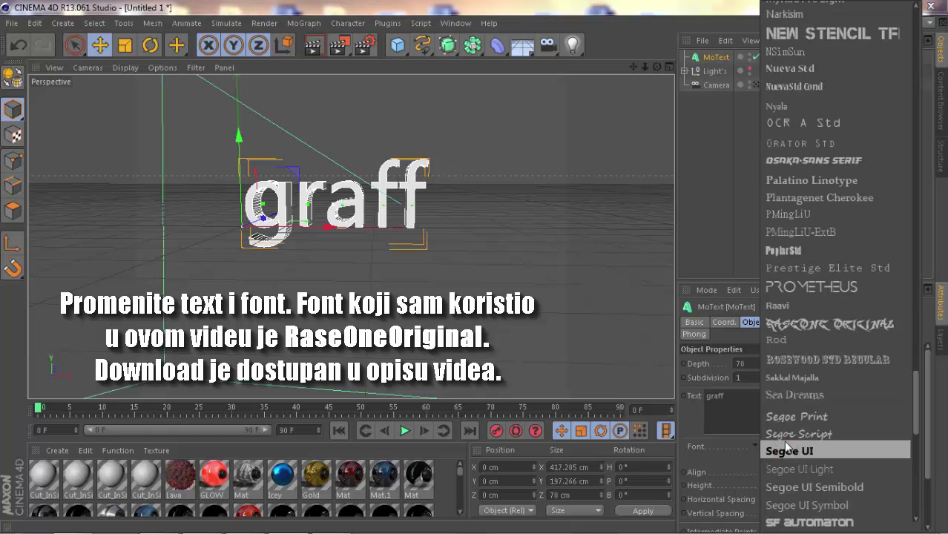
click(812, 324)
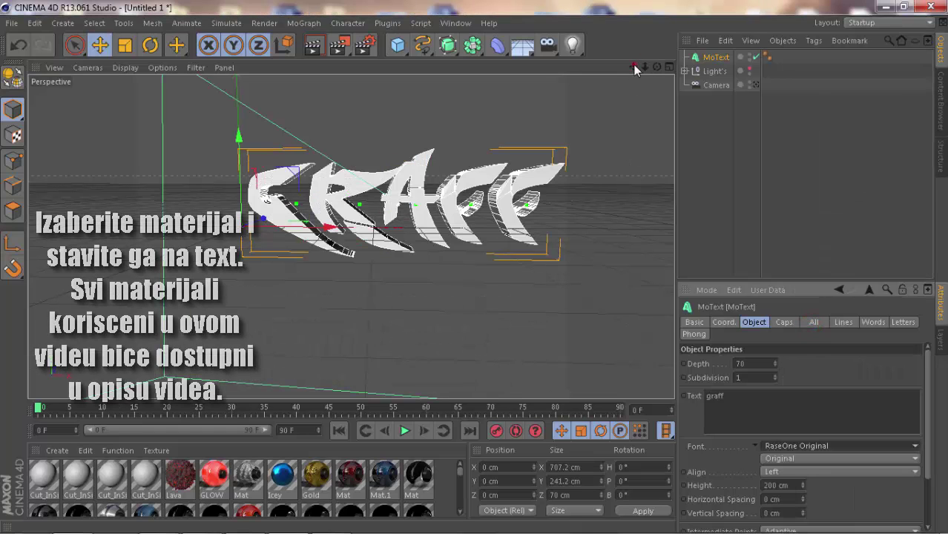
drag(635, 69, 474, 268)
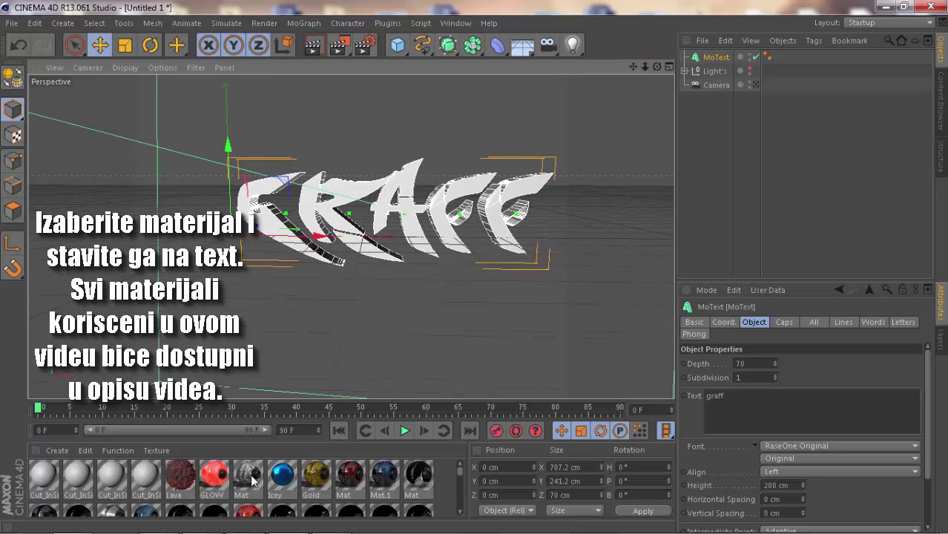
drag(253, 481, 714, 60)
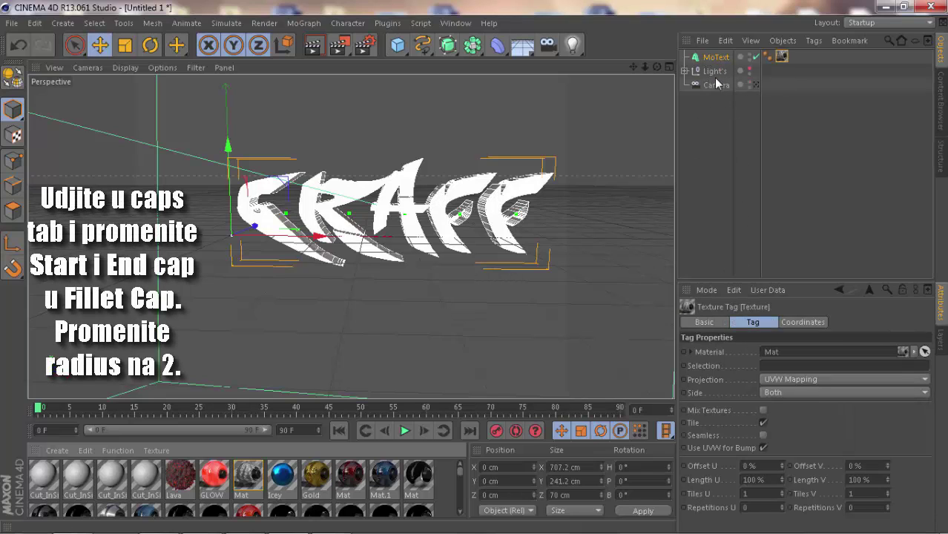
Set both the start and end caps of MoText to Fillet Cap.
click(714, 57)
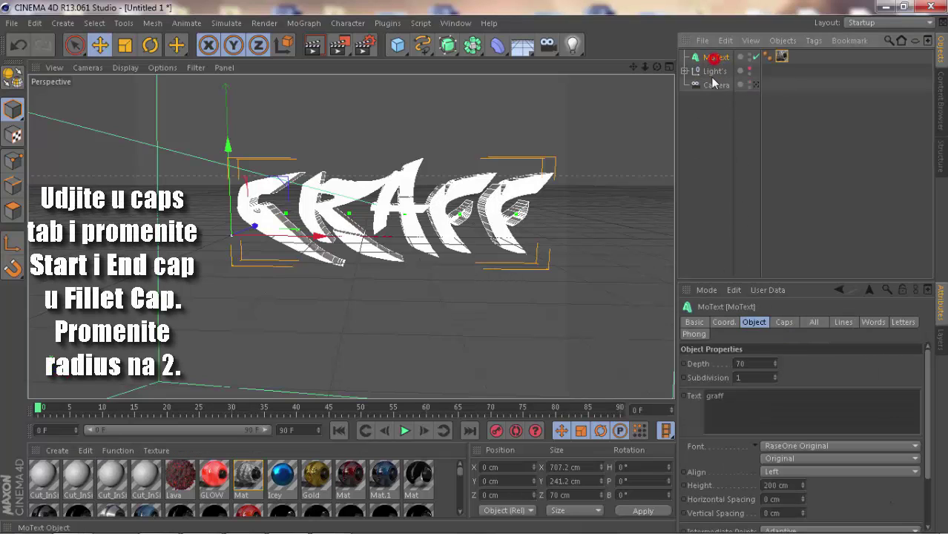
click(784, 323)
click(784, 362)
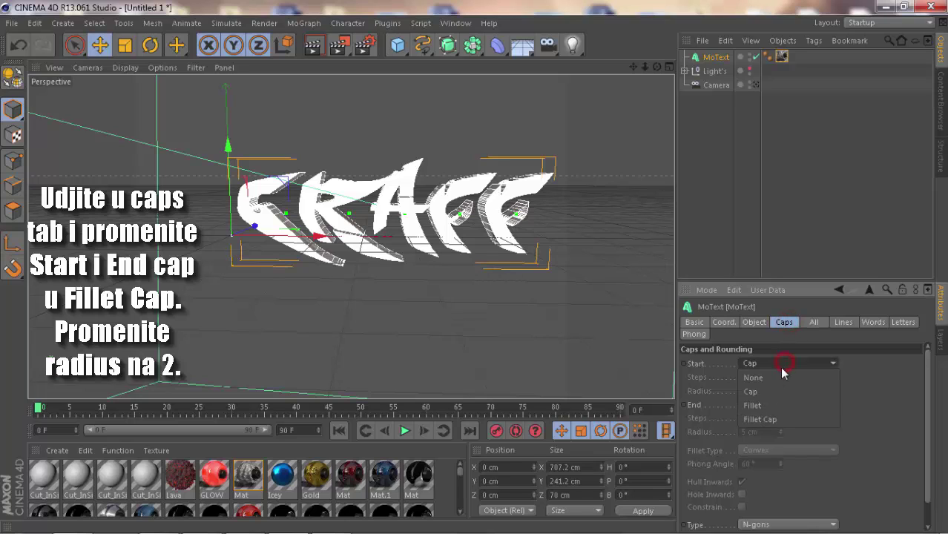
click(778, 421)
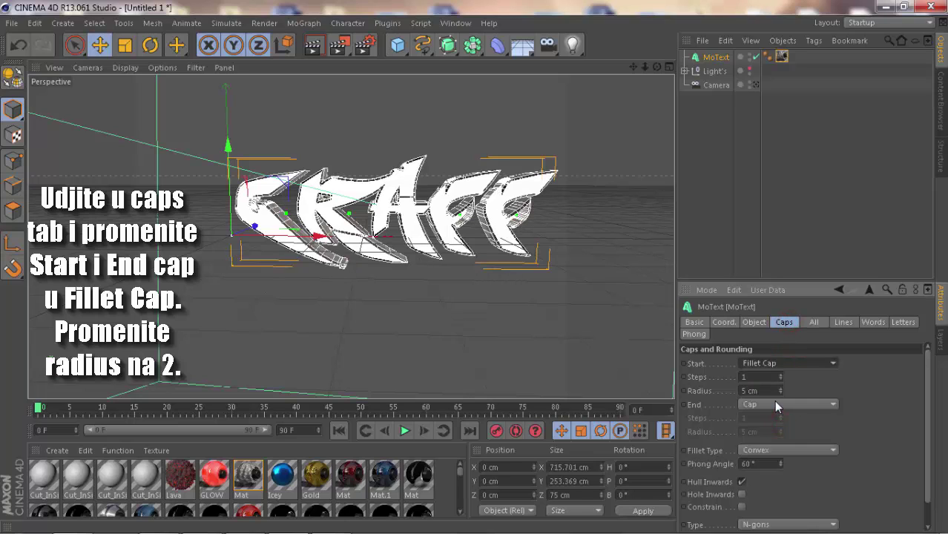
click(774, 403)
click(771, 462)
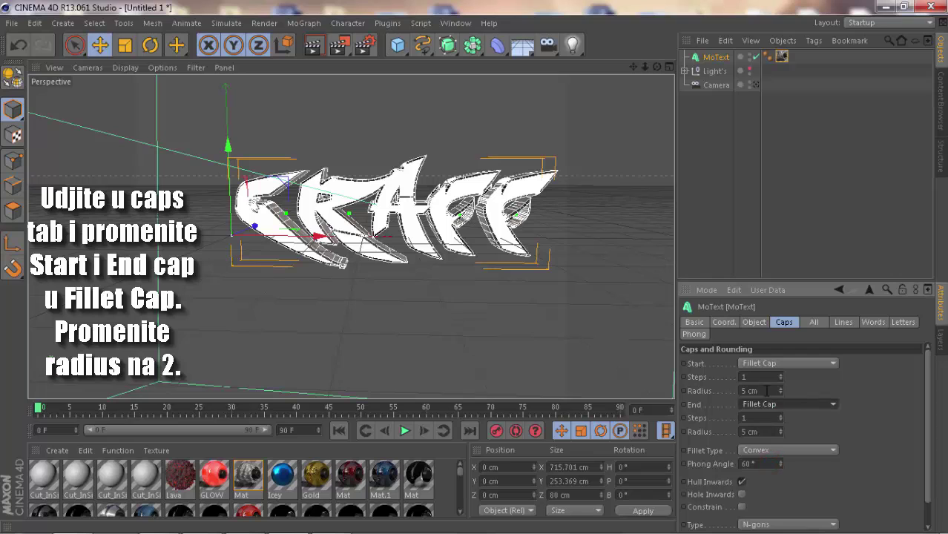
Give both the start and end fillet caps a 2 cm radius.
drag(766, 390, 751, 392)
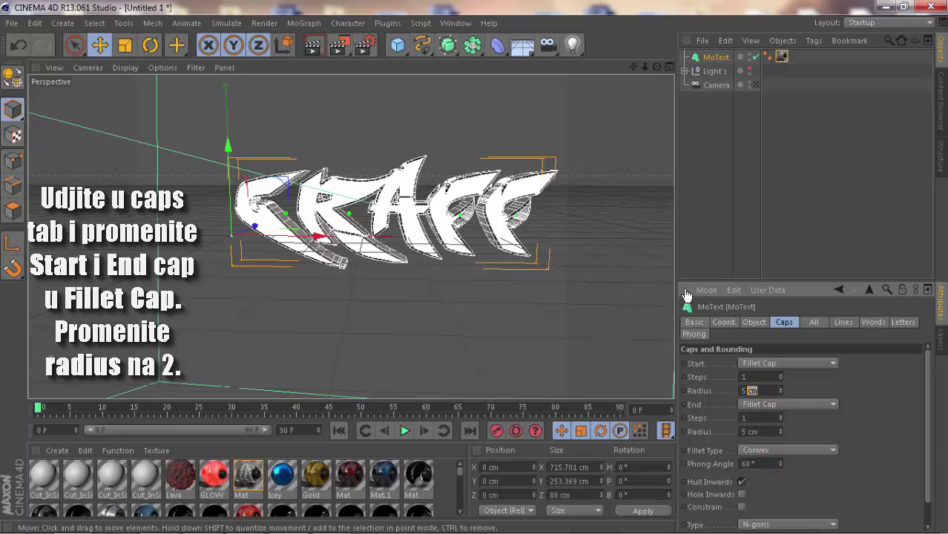
double_click(765, 390)
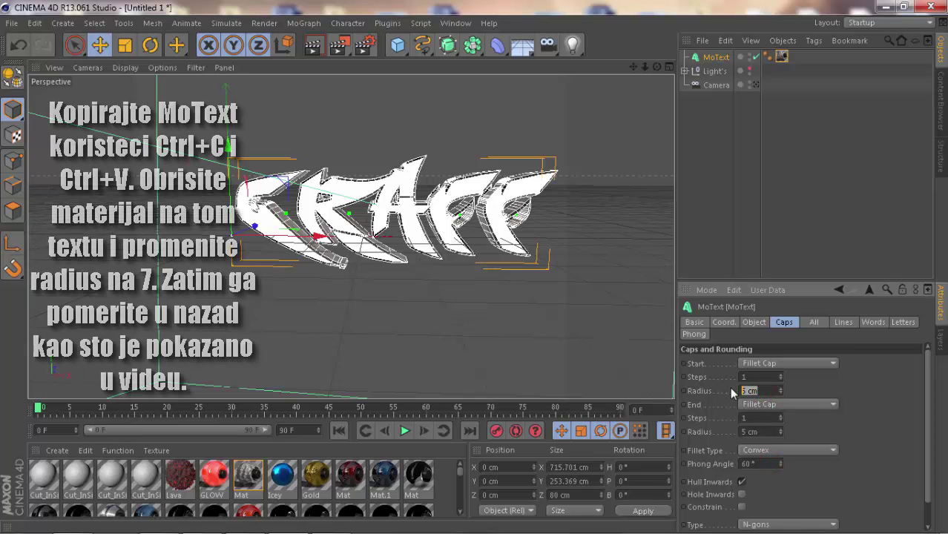
text(2)
click(764, 432)
text(2)
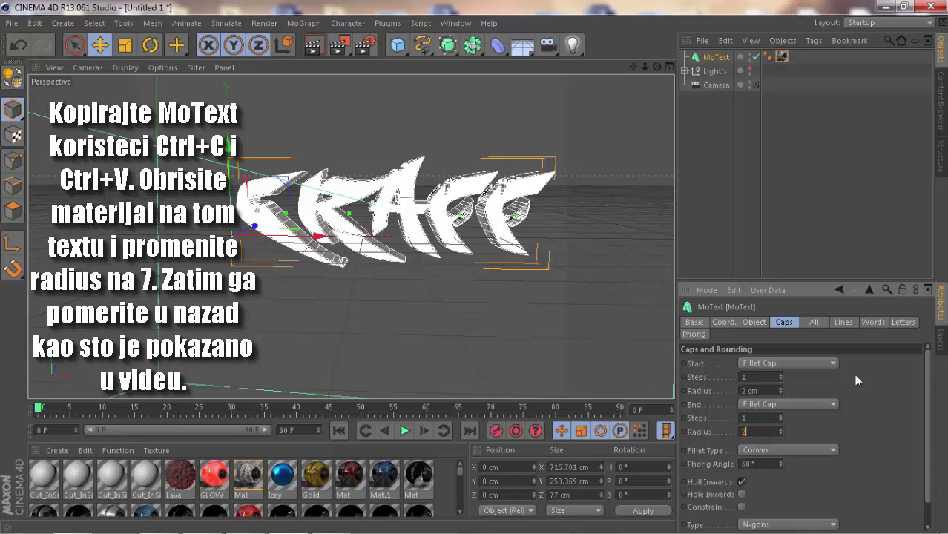
click(861, 378)
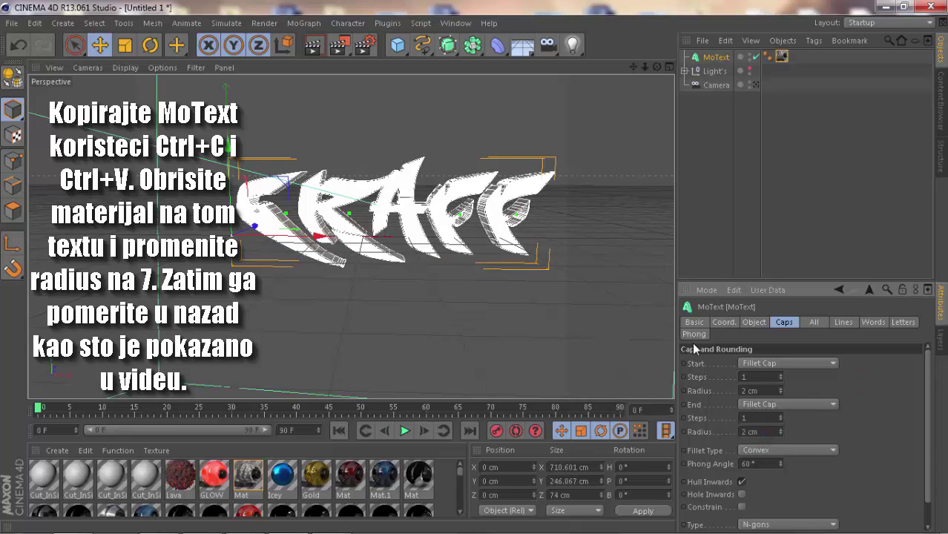
click(710, 58)
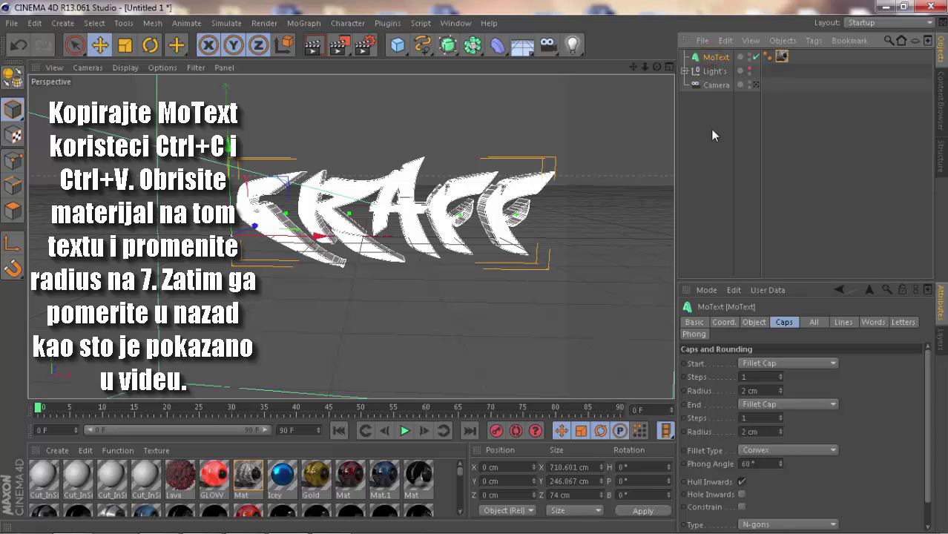
Duplicate MoText as MoText.1 and remove the copy's material tag.
key(ctrl+c)
key(ctrl+v)
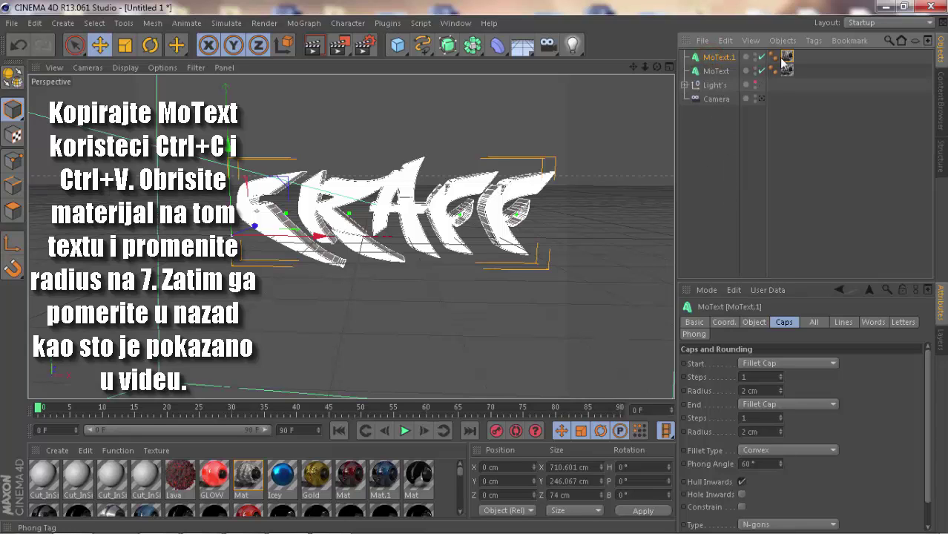
click(788, 57)
key(Delete)
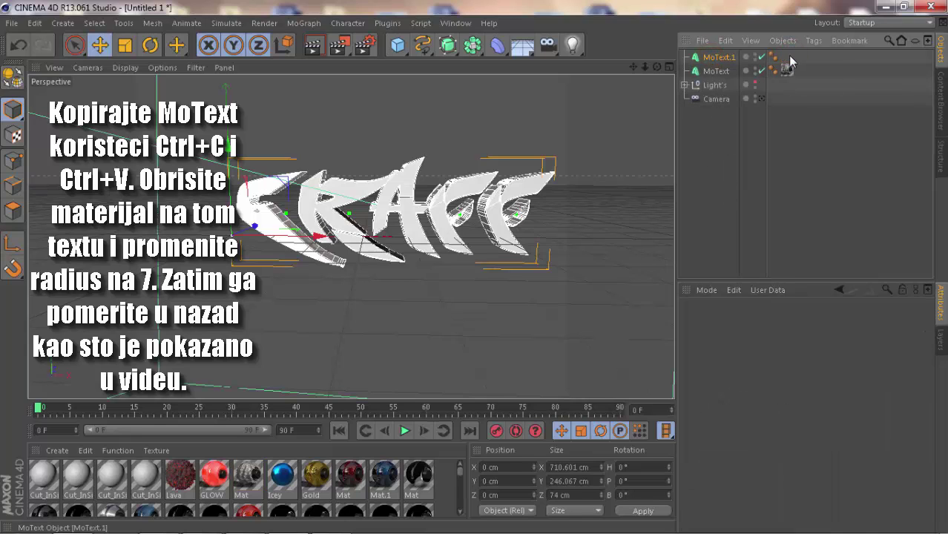
Set MoText.1's start and end cap radii to 7 cm and view it from above.
click(714, 58)
click(781, 326)
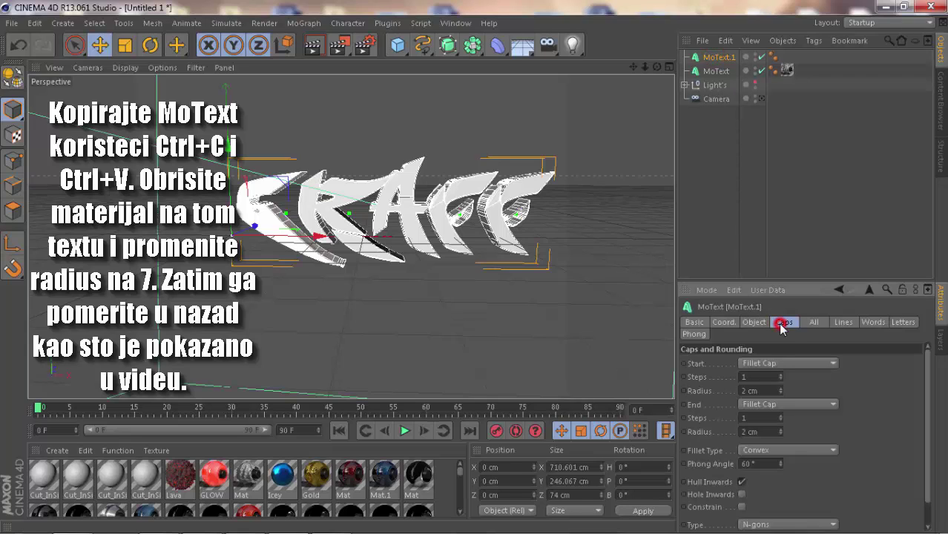
drag(727, 386, 693, 385)
text(7)
key(Return)
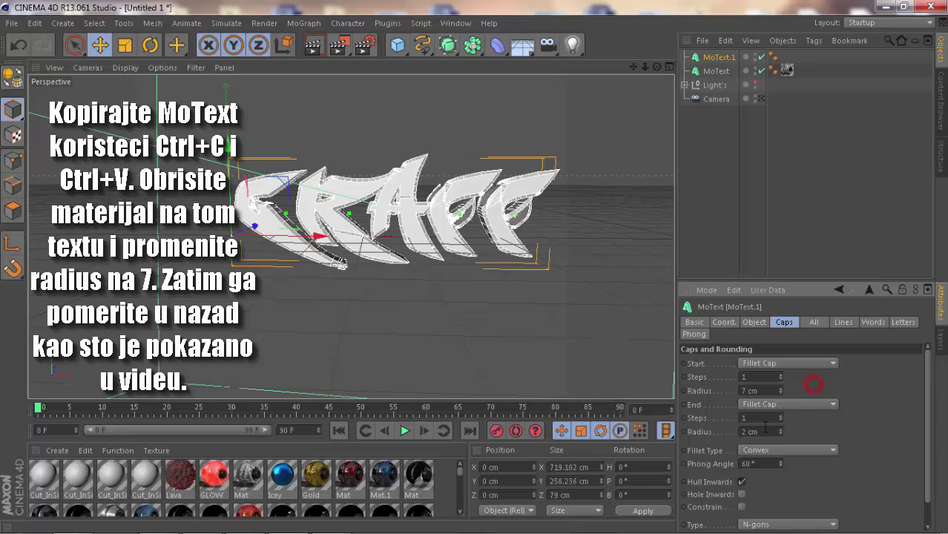
drag(764, 431, 738, 435)
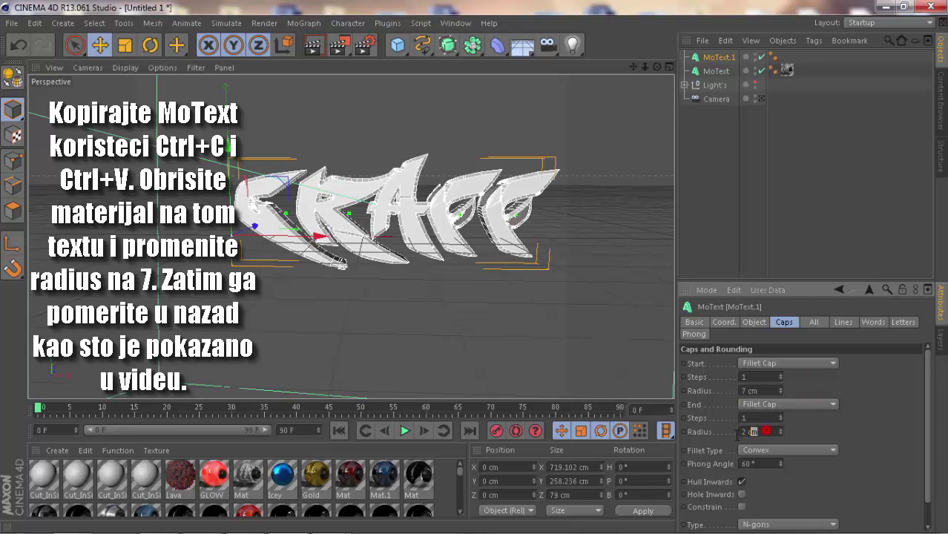
text(7)
click(810, 425)
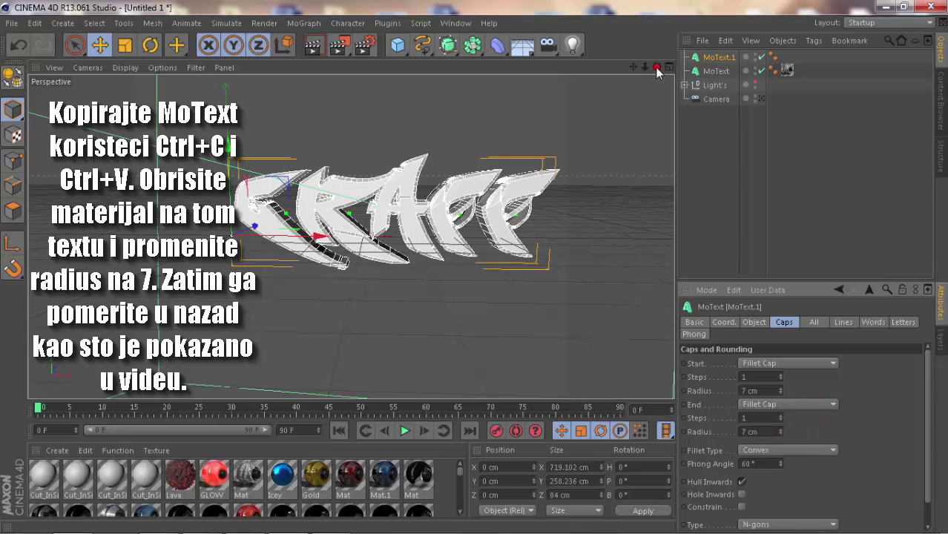
mouse_move(656, 67)
mouse_down()
mouse_move(260, 199)
mouse_move(271, 191)
mouse_up()
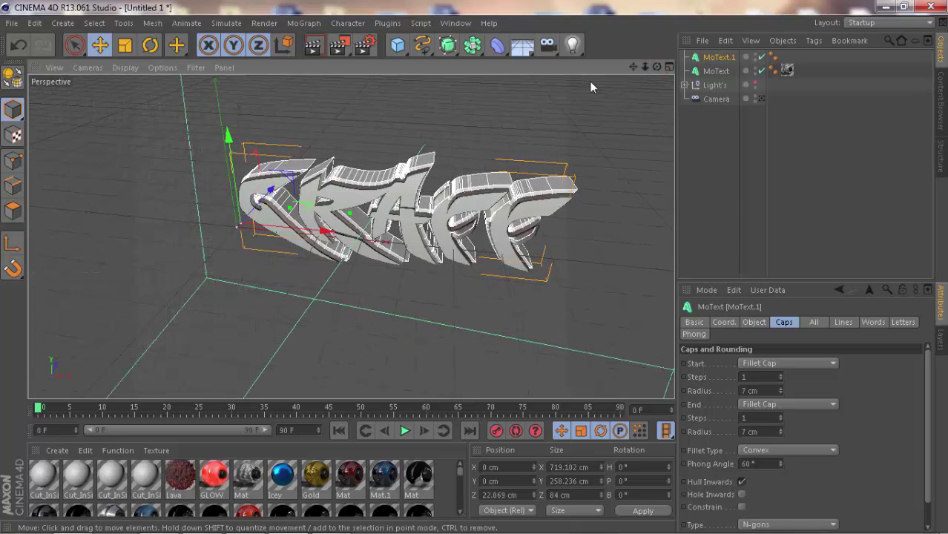
Apply the red Mat material to MoText.1 and select it.
mouse_move(656, 67)
mouse_down()
mouse_move(475, 273)
mouse_move(488, 136)
mouse_up()
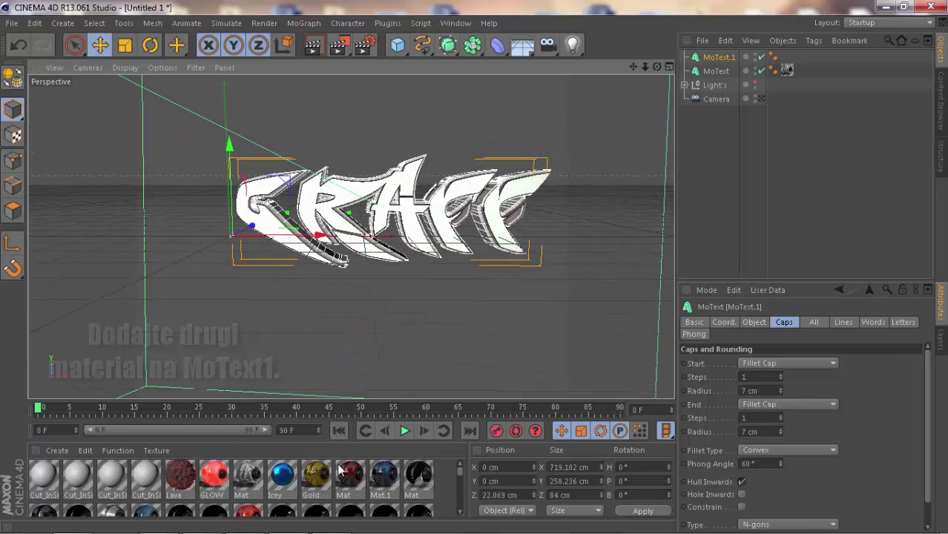
mouse_move(349, 478)
mouse_down()
mouse_move(539, 317)
mouse_move(723, 58)
mouse_up()
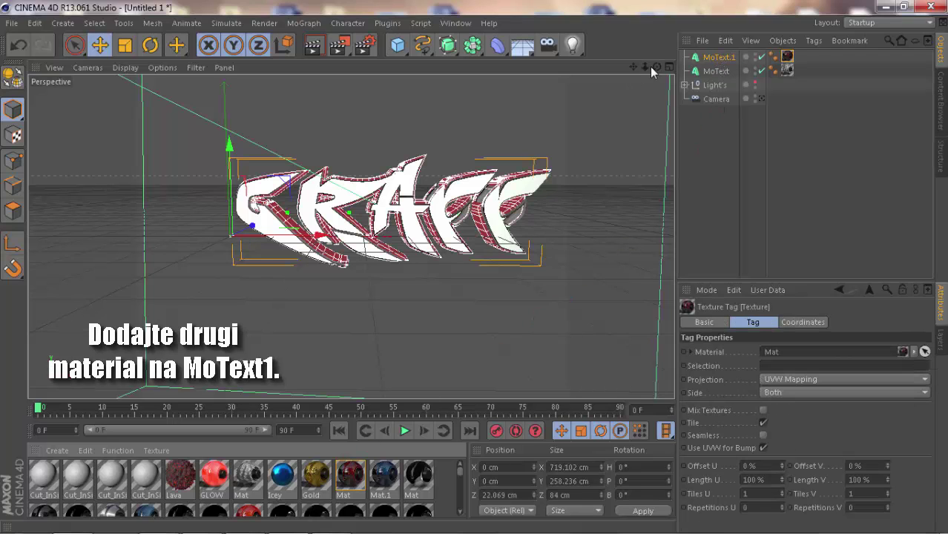
drag(656, 66, 476, 273)
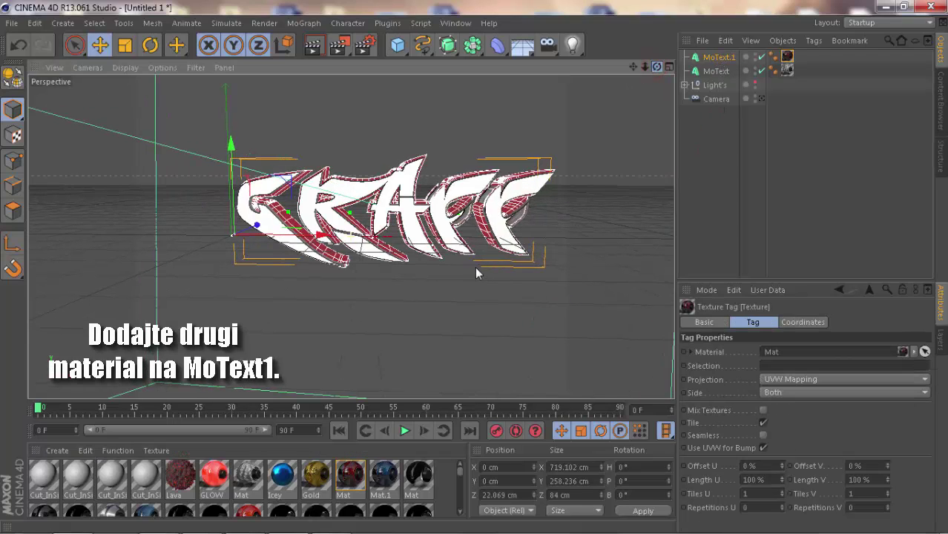
click(716, 59)
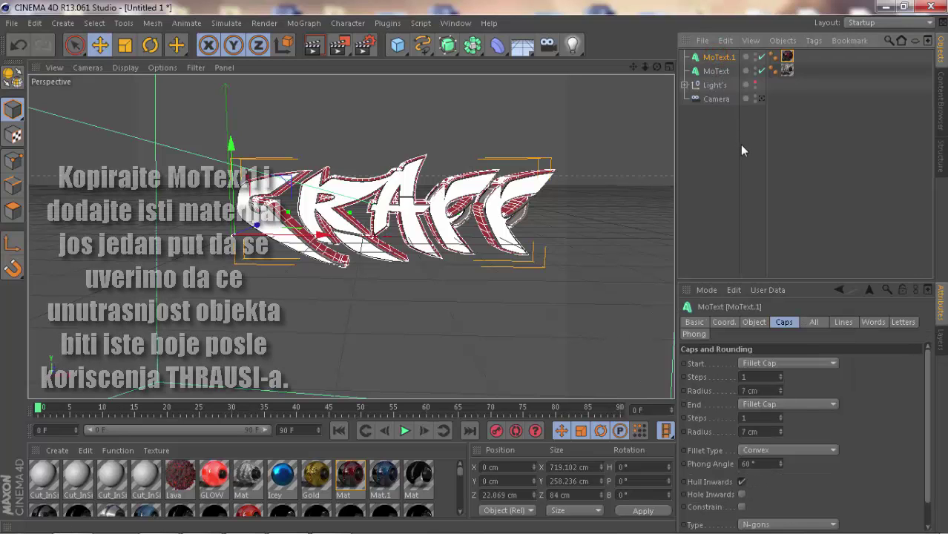
Duplicate MoText.1 as MoText.2 with the Mat material and 15 cm start and end cap radii.
key(ctrl+c)
key(ctrl+v)
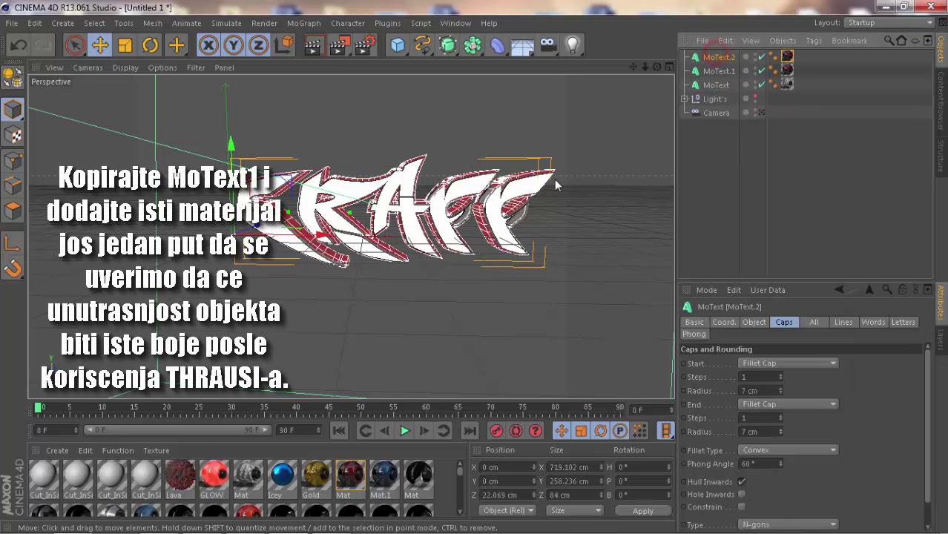
drag(356, 471, 713, 59)
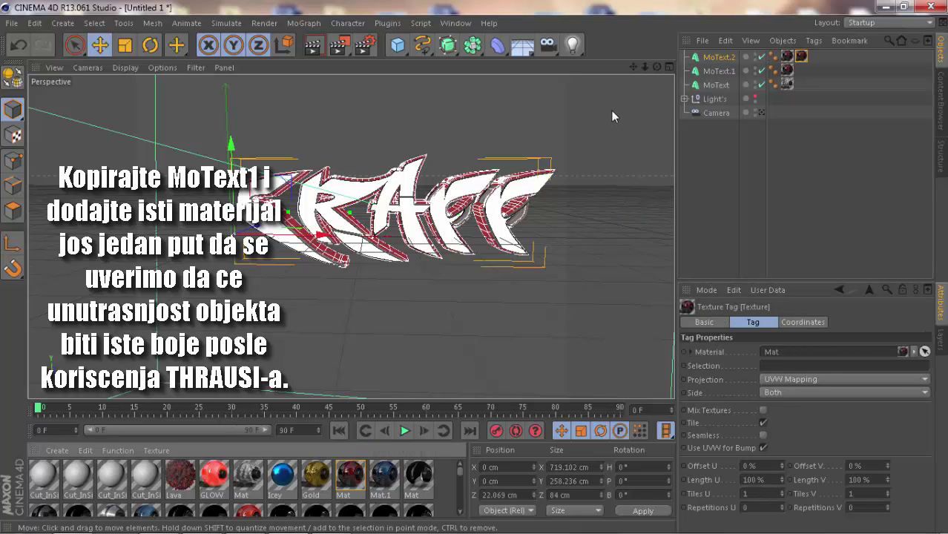
click(719, 58)
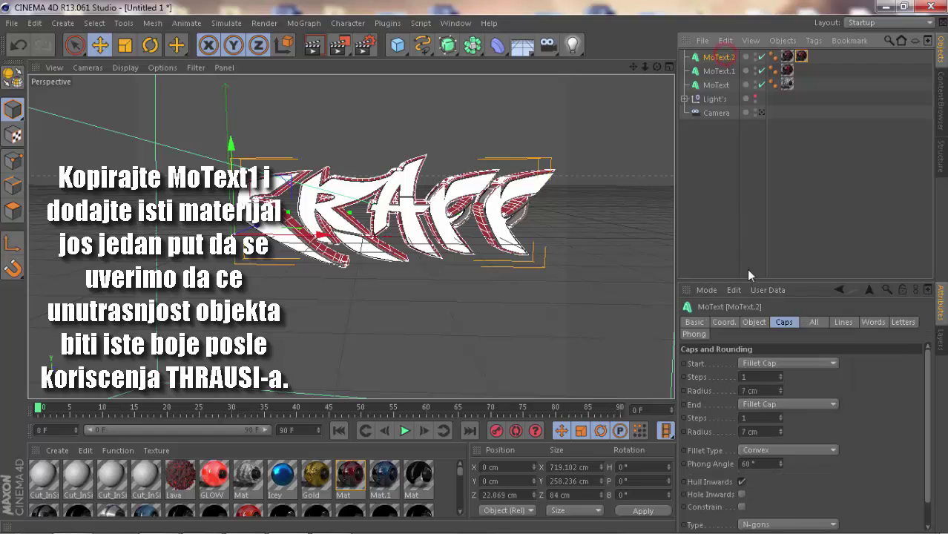
double_click(758, 391)
text(15)
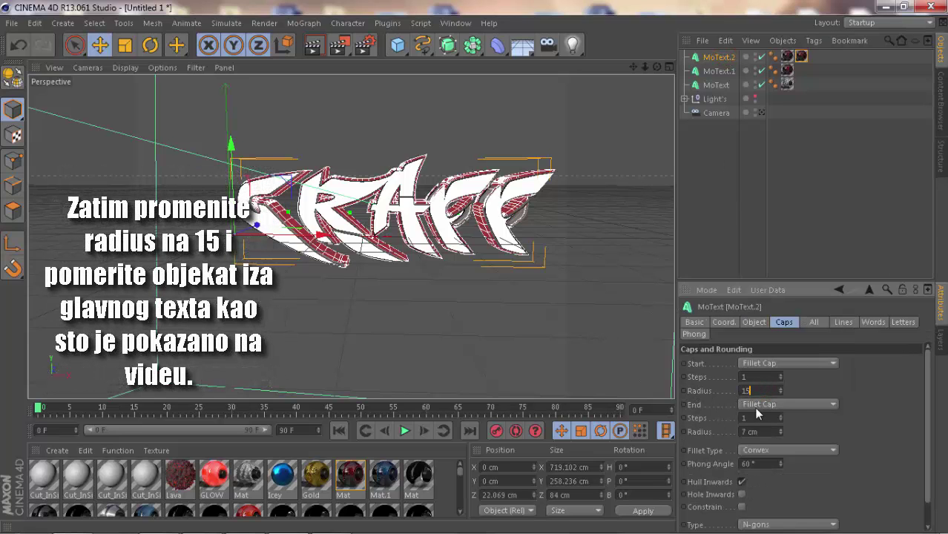
double_click(757, 431)
text(15)
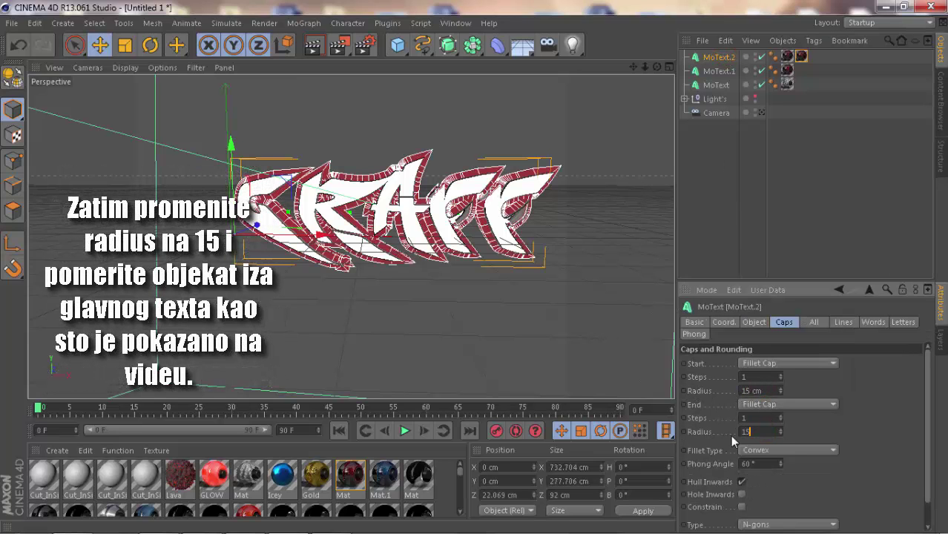
key(Return)
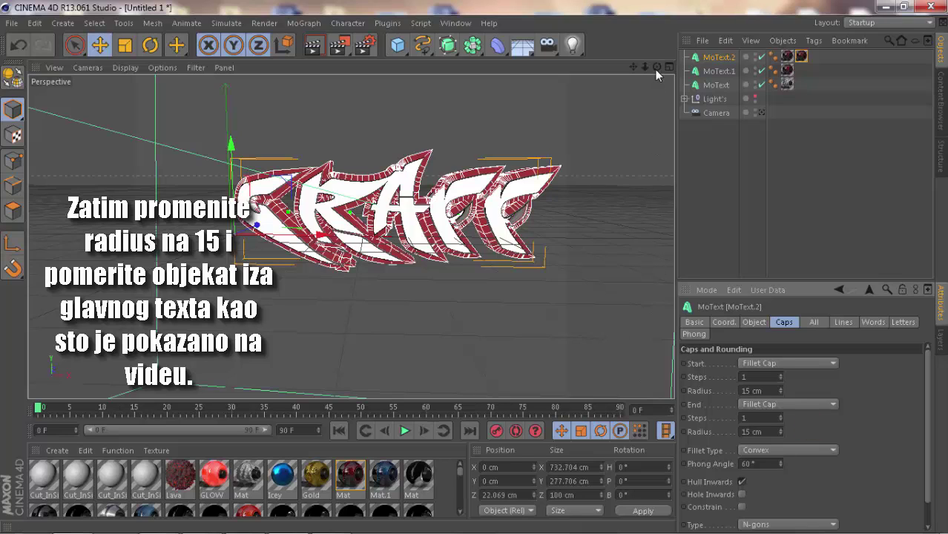
Move MoText.2 back along Z to 89.568 cm, behind the main text.
mouse_move(655, 69)
mouse_down()
mouse_move(473, 269)
mouse_move(355, 144)
mouse_up()
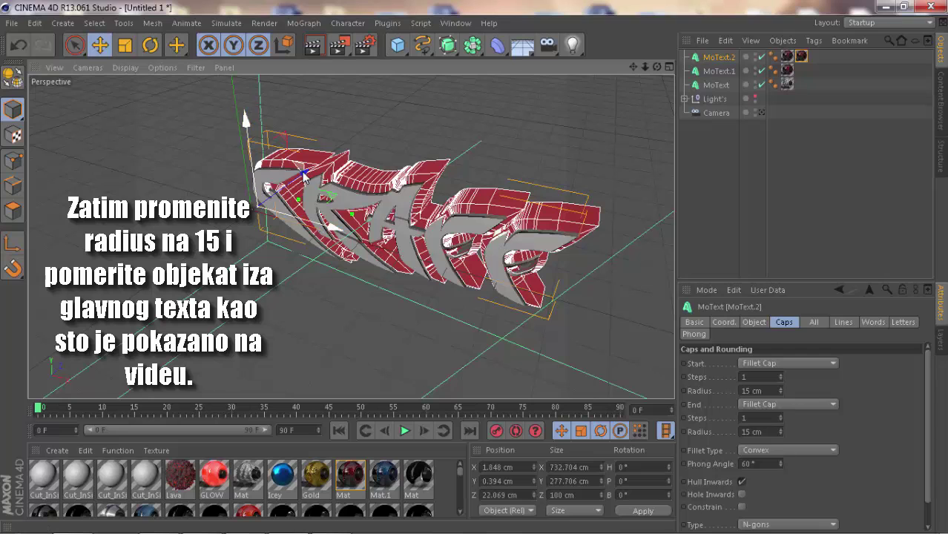
drag(303, 176, 320, 180)
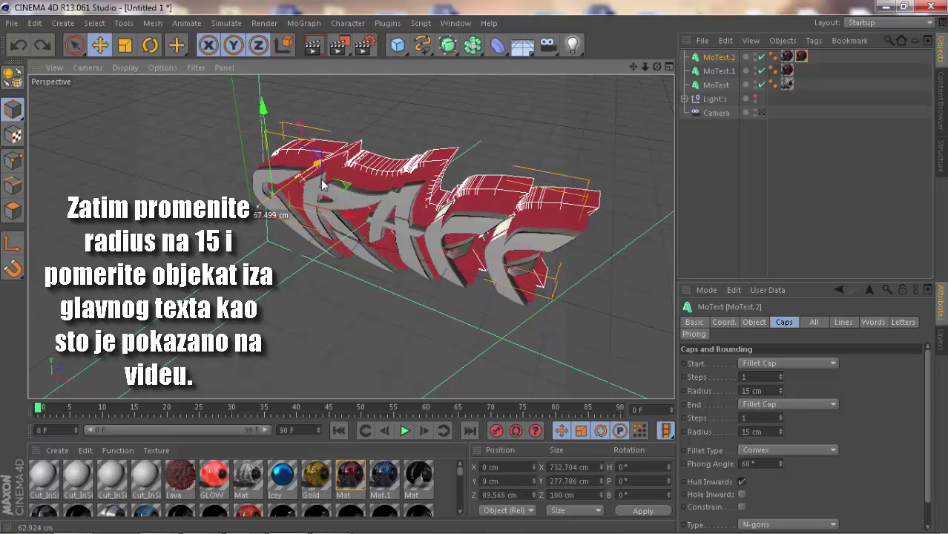
drag(320, 179, 468, 142)
drag(656, 67, 473, 266)
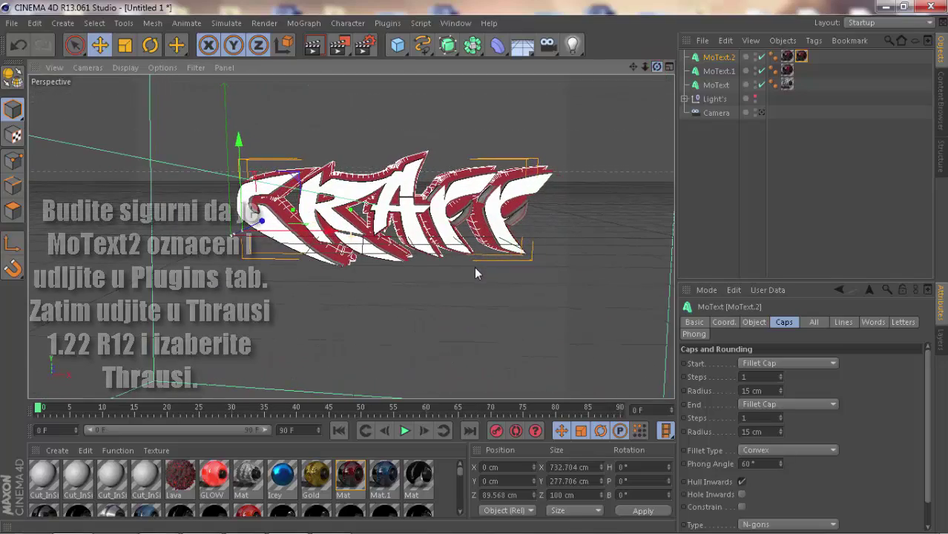
Fracture MoText.2 with Thrausi into 40 pieces and enable all seven shard groups.
click(724, 57)
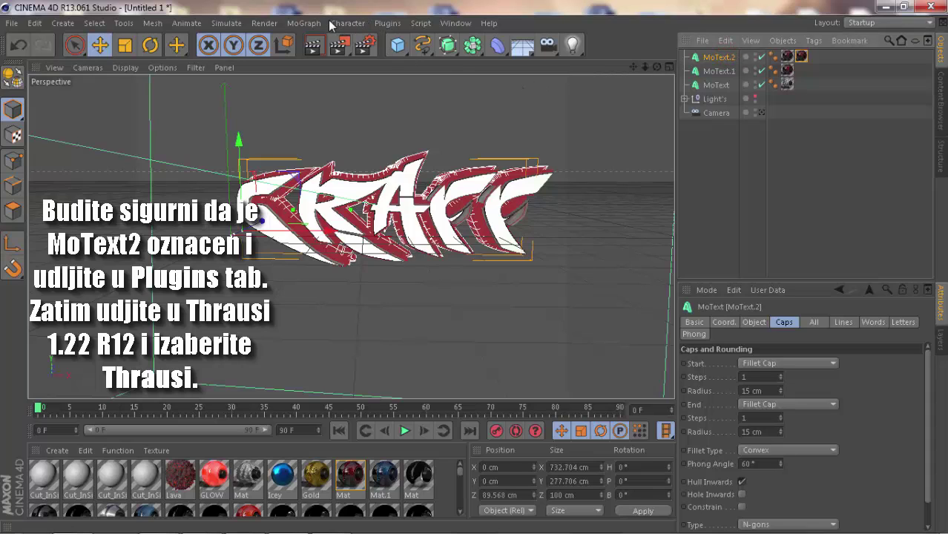
click(384, 23)
mouse_move(418, 90)
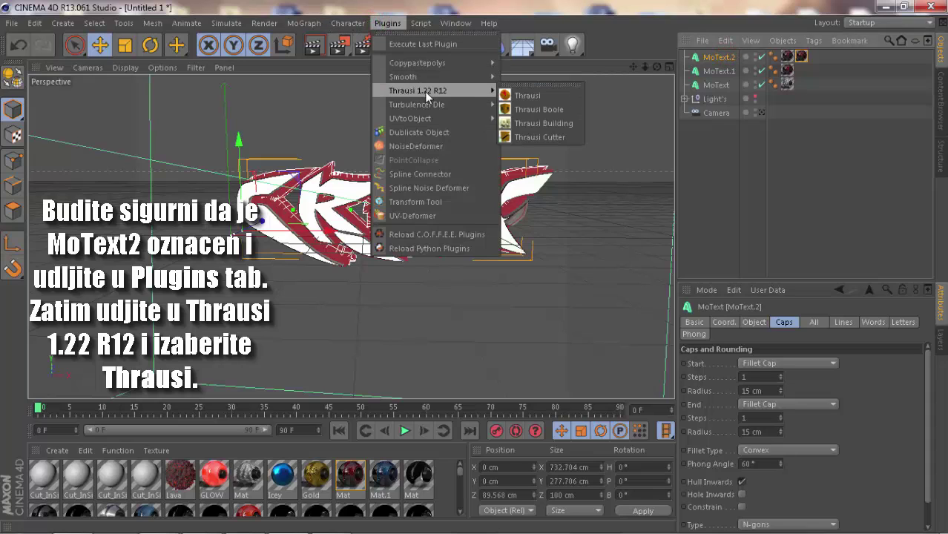
click(522, 95)
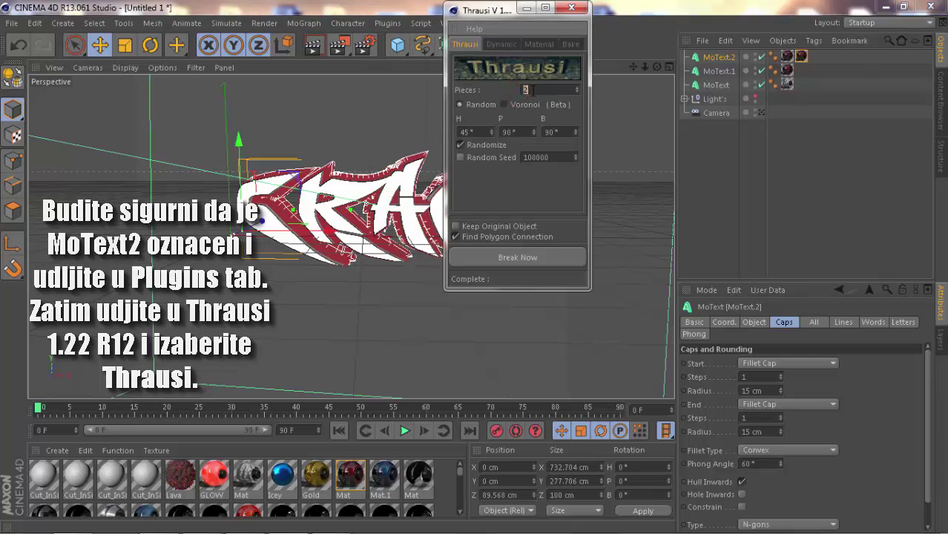
text(40)
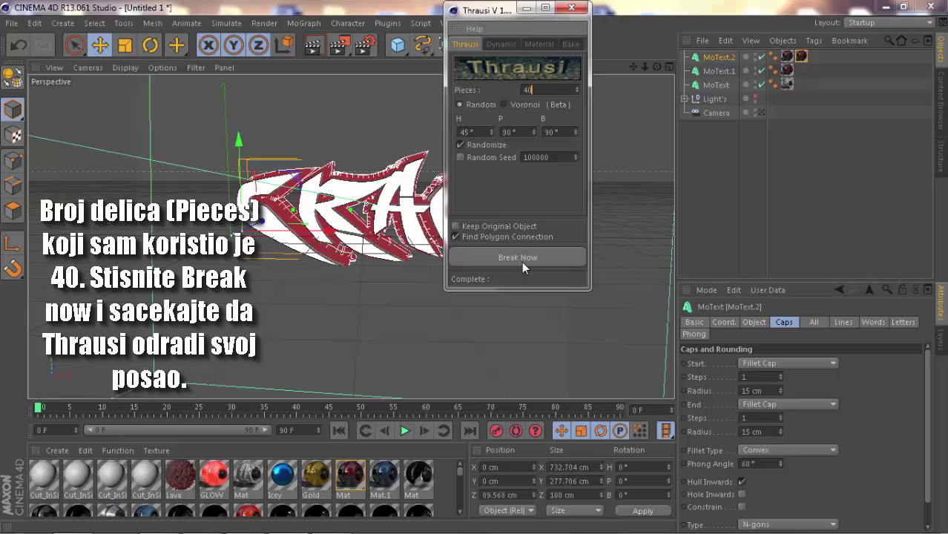
click(521, 258)
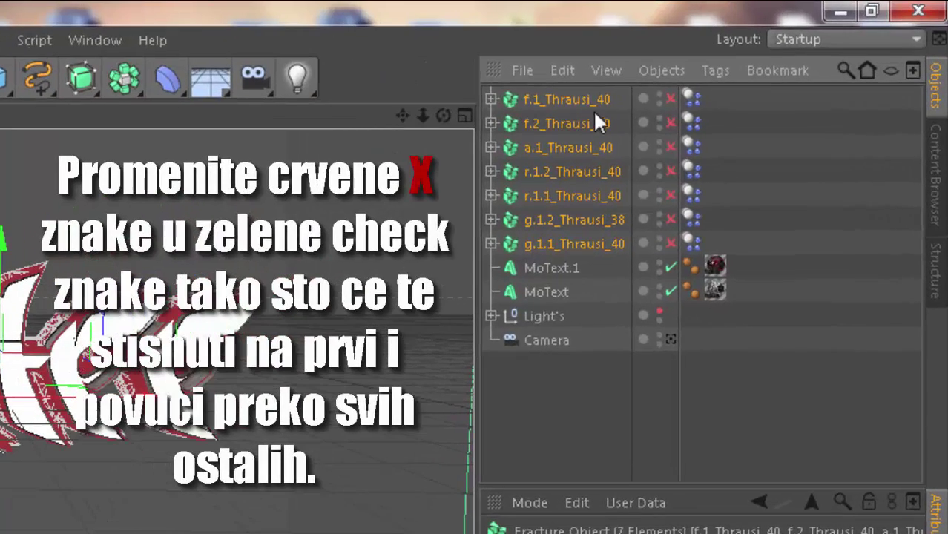
drag(671, 98, 674, 239)
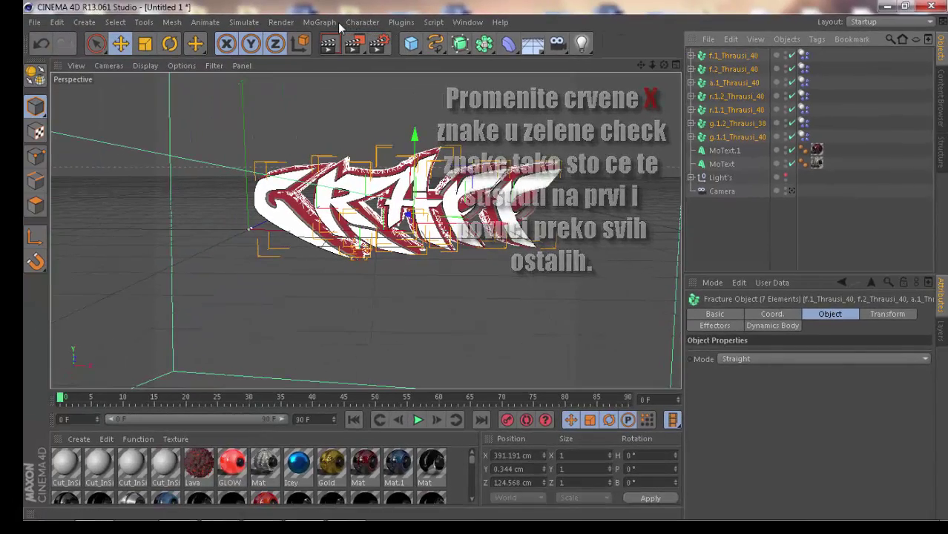
click(327, 21)
mouse_move(349, 42)
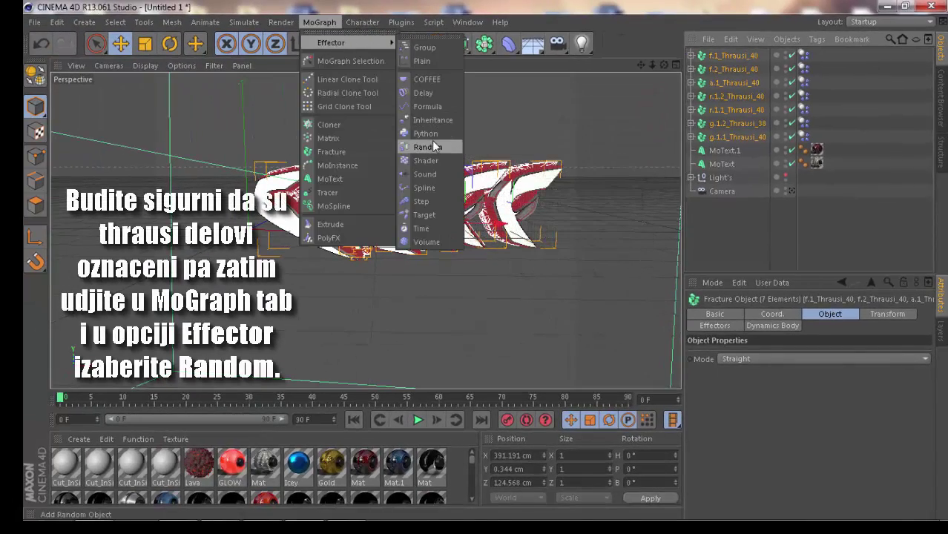
Add a Random effector at 150% Strength and put the seven Thrausi objects under it.
click(428, 147)
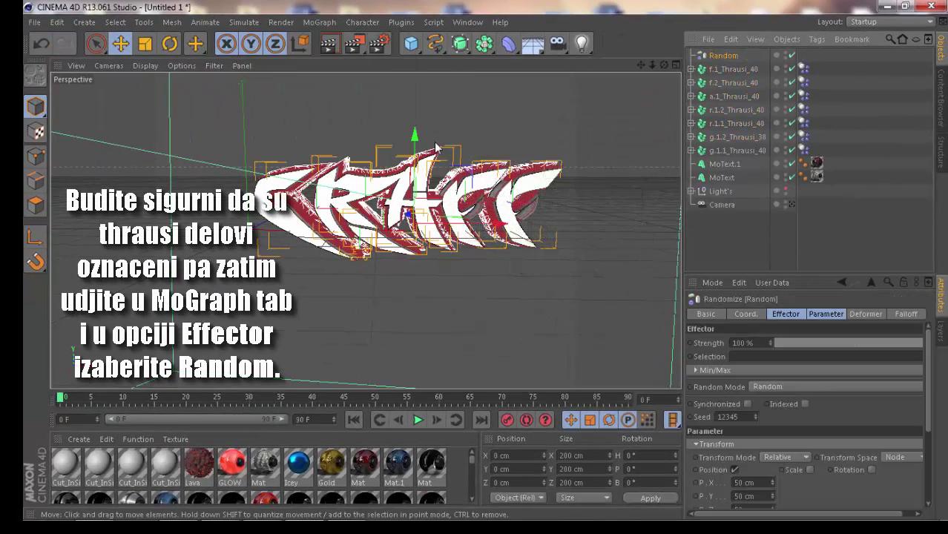
double_click(740, 343)
text(150)
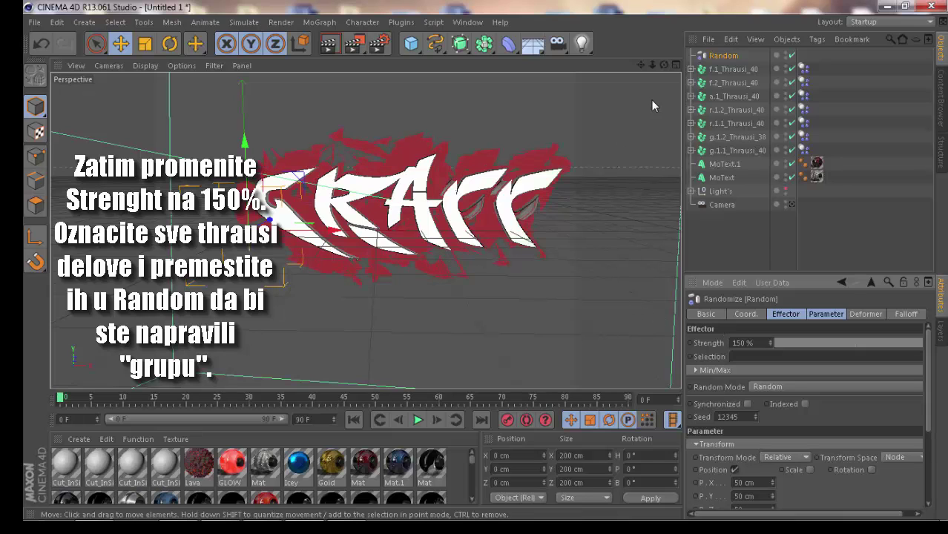
click(725, 70)
shift+click(734, 150)
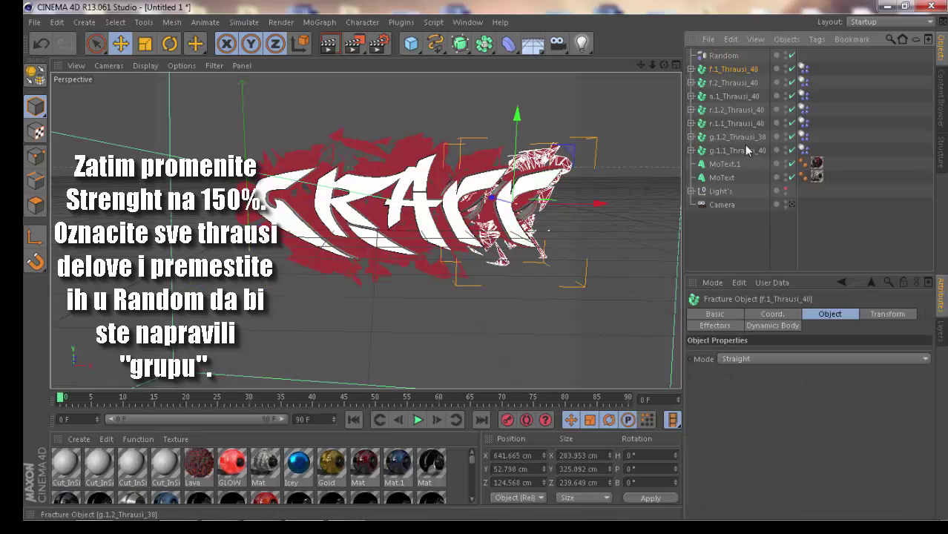
drag(715, 138, 721, 56)
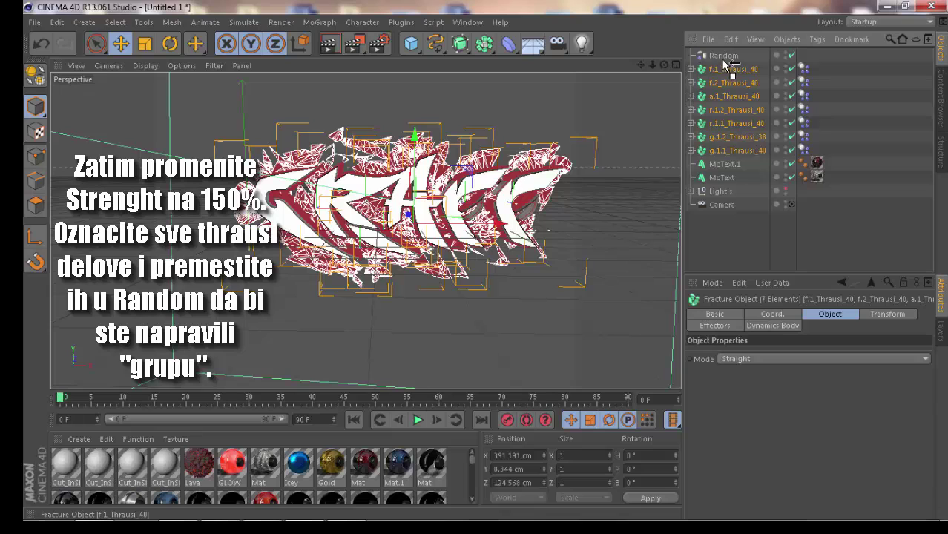
click(691, 56)
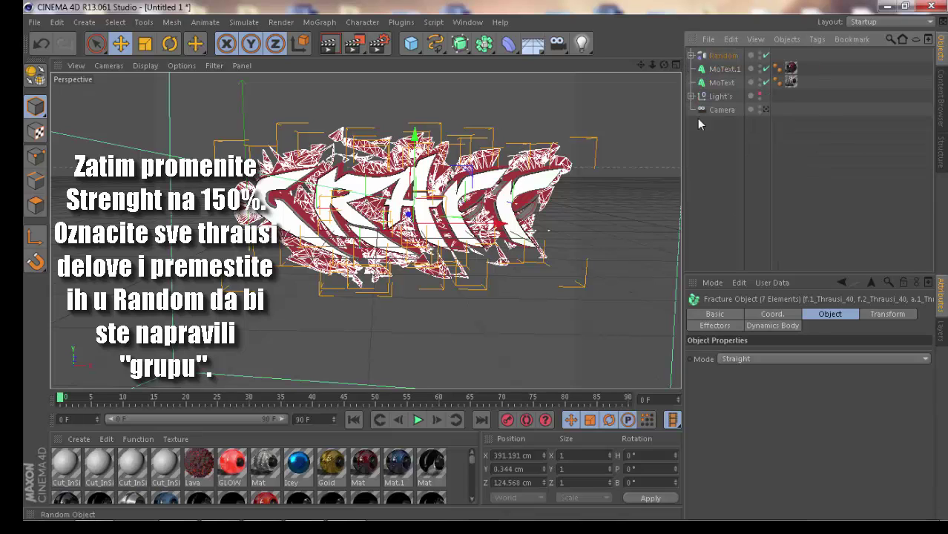
click(721, 57)
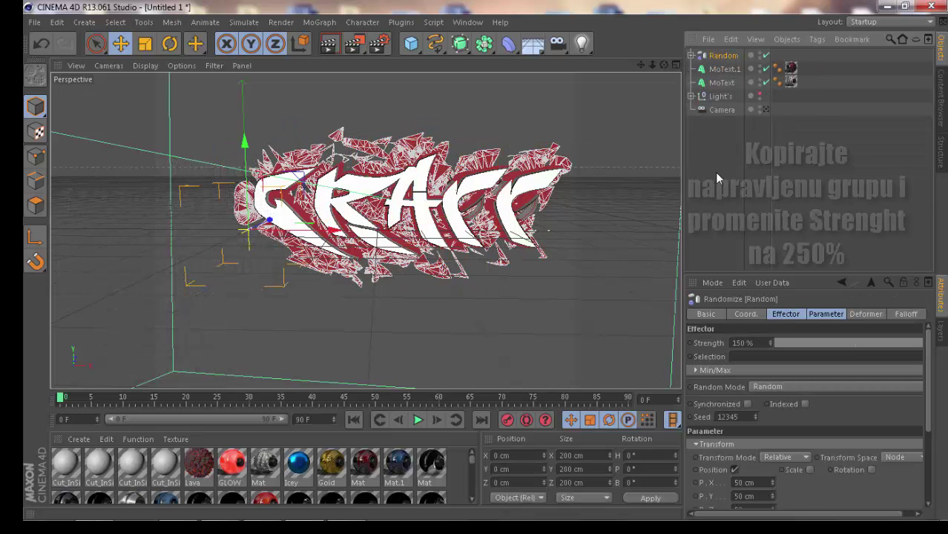
Duplicate the Random group as Random.1 and raise its Strength to 250%.
key(ctrl+c)
key(ctrl+v)
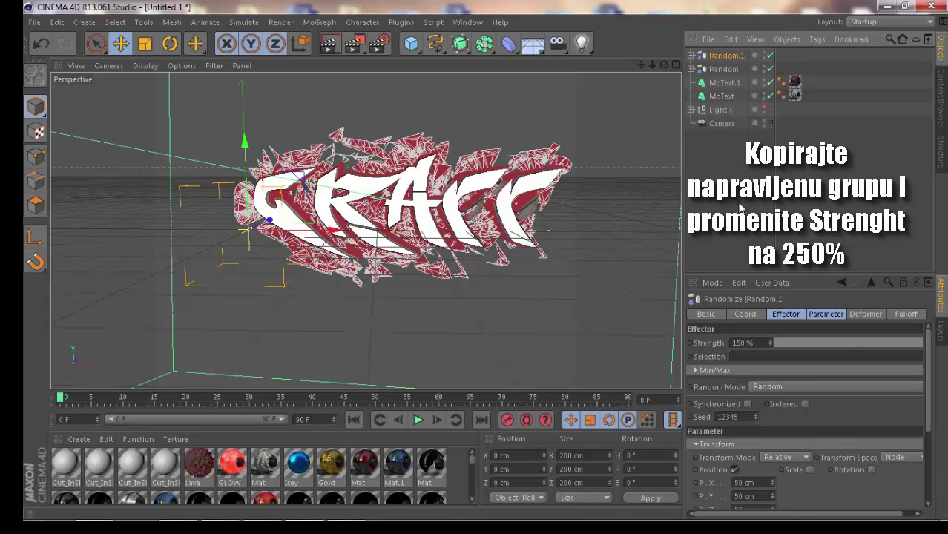
drag(760, 340, 720, 339)
text(2)
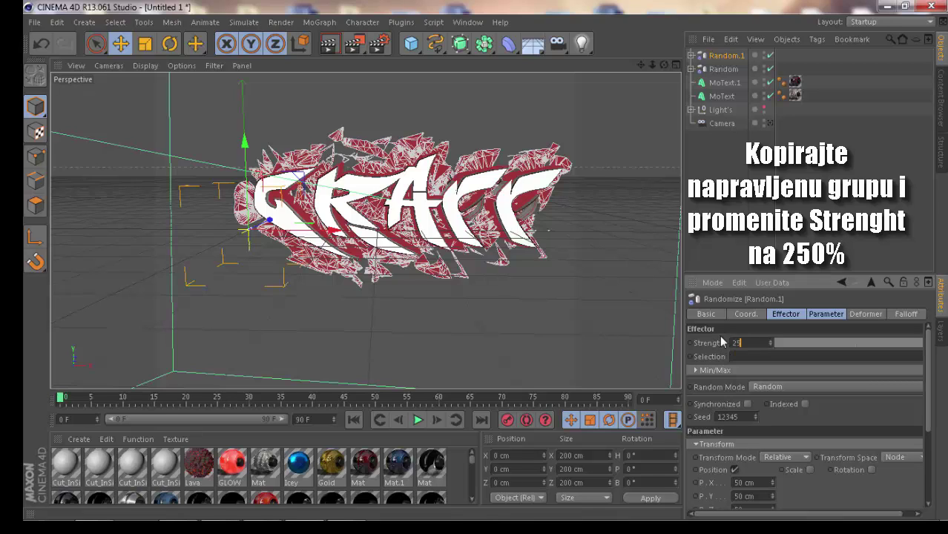
text(50)
key(Return)
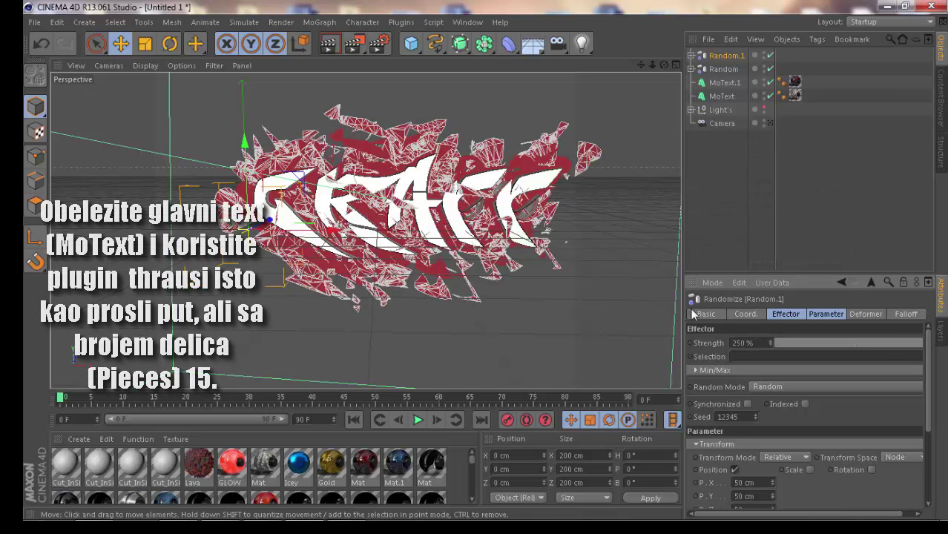
Shatter the main MoText with Thrausi into 15 pieces, producing nine fracture objects.
click(723, 96)
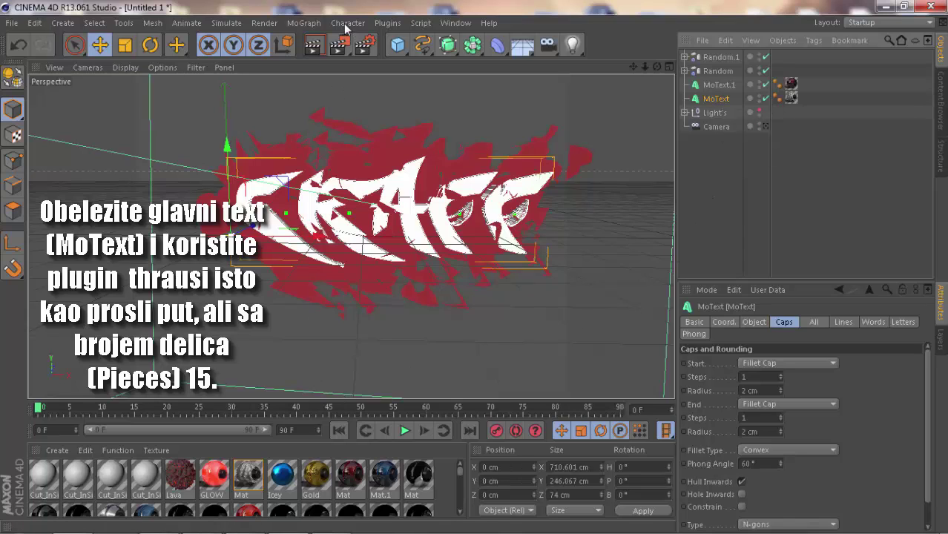
click(385, 24)
mouse_move(431, 89)
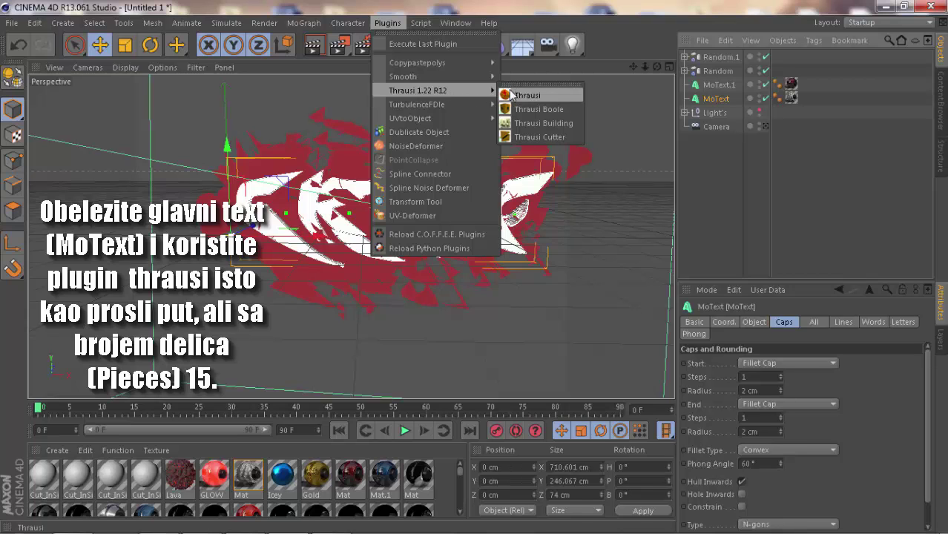
click(524, 95)
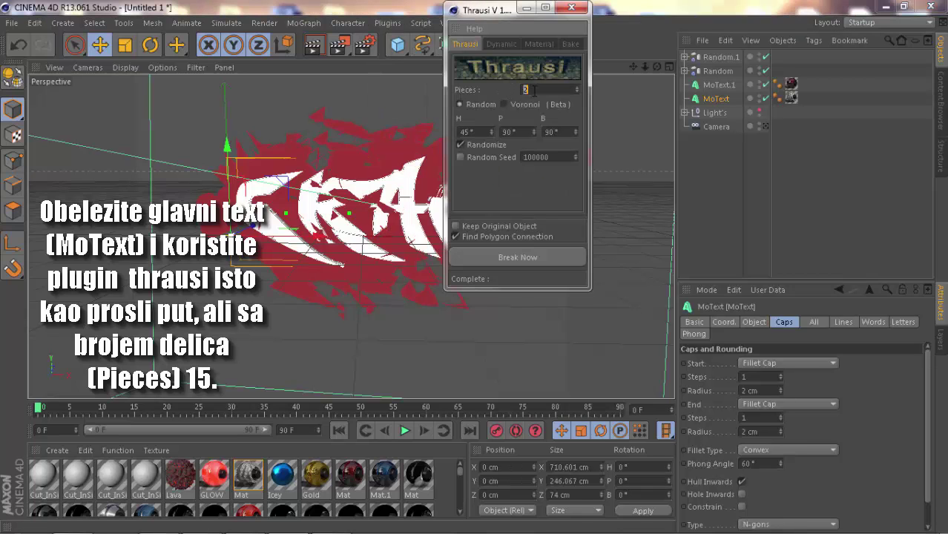
text(15)
click(510, 256)
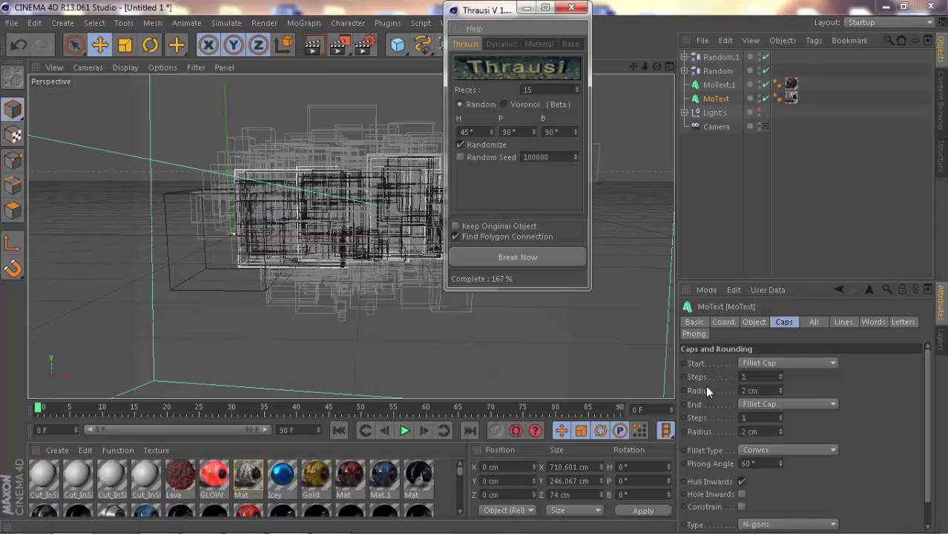
click(571, 7)
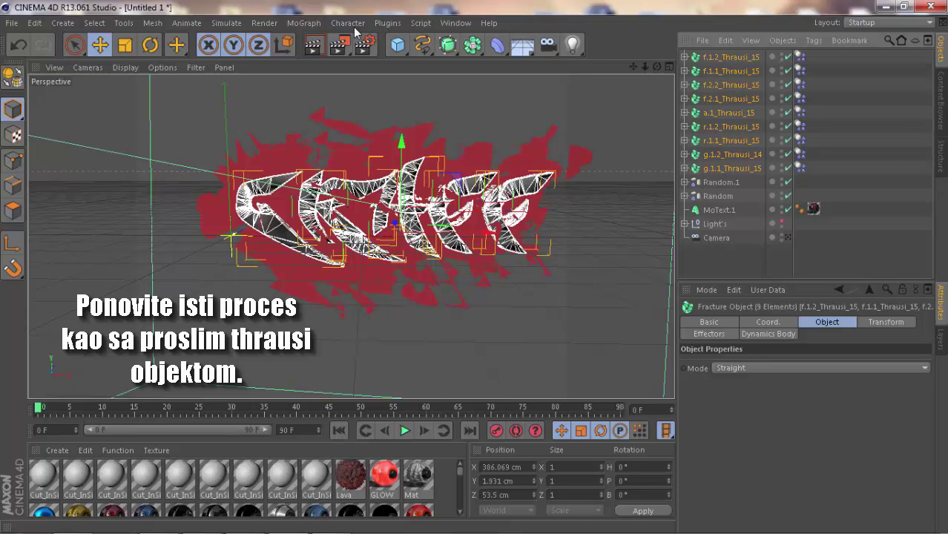
Add a Random.2 effector holding the nine Thrausi_15 objects and set its Strength to 7%.
click(304, 23)
mouse_move(315, 44)
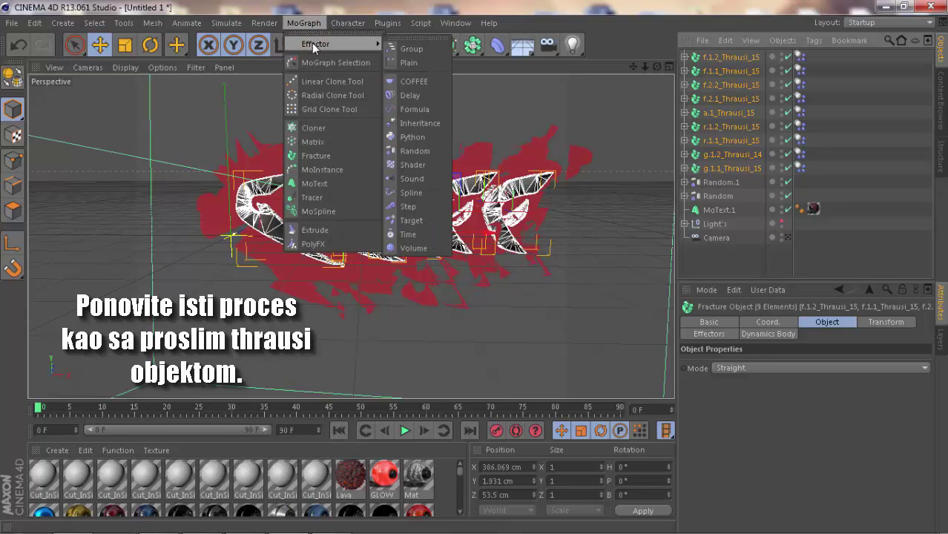
click(429, 152)
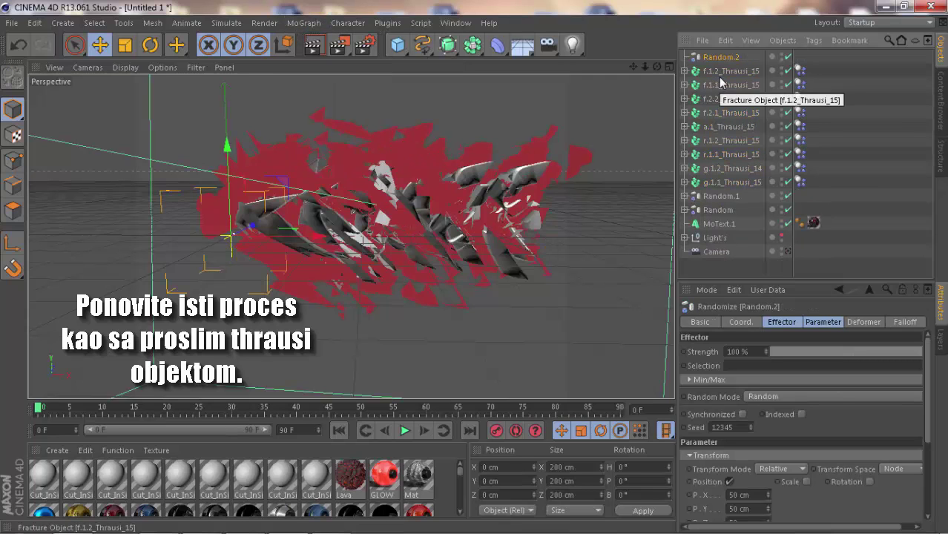
click(730, 72)
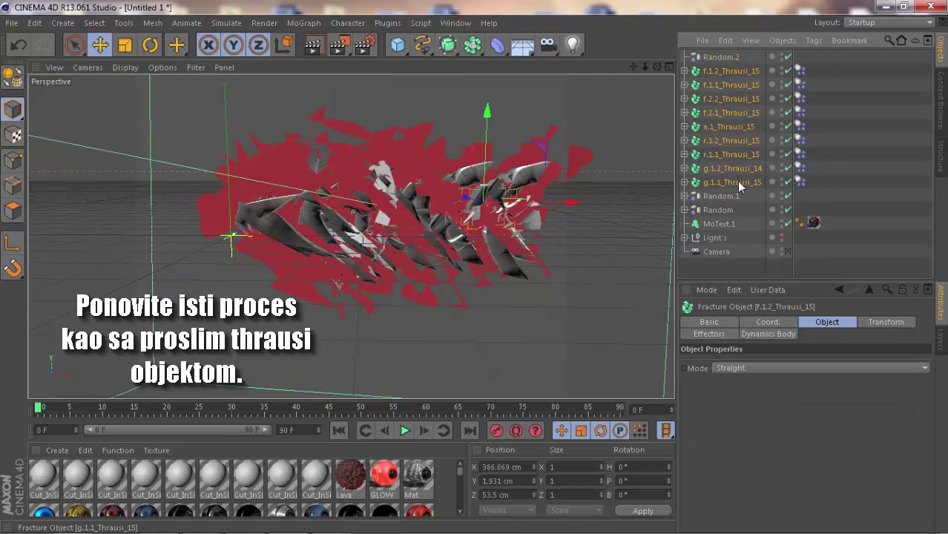
shift+click(736, 181)
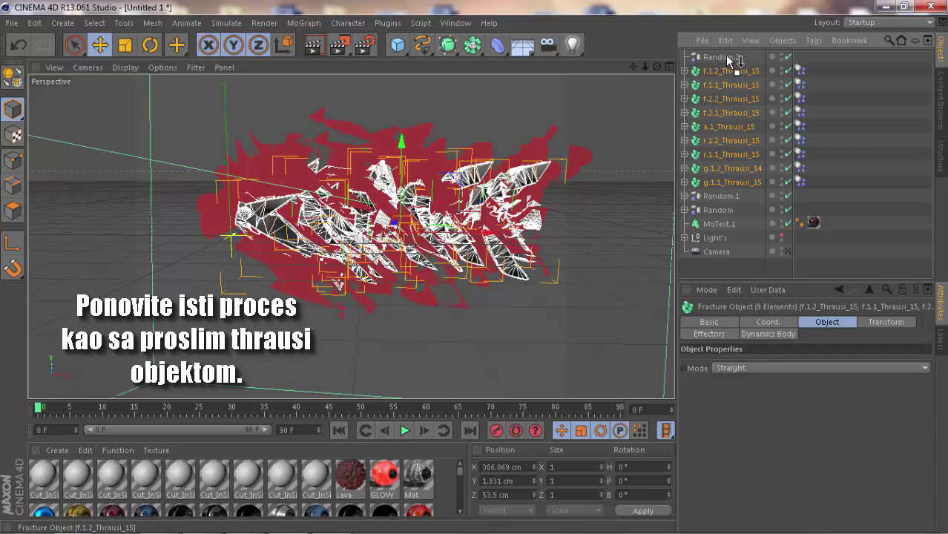
drag(727, 57, 727, 56)
click(684, 57)
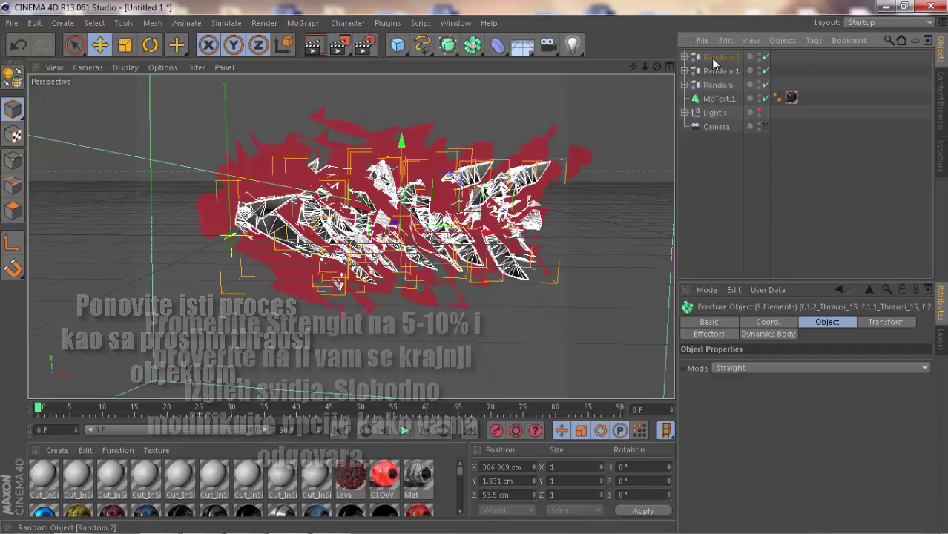
click(717, 57)
drag(853, 351, 782, 351)
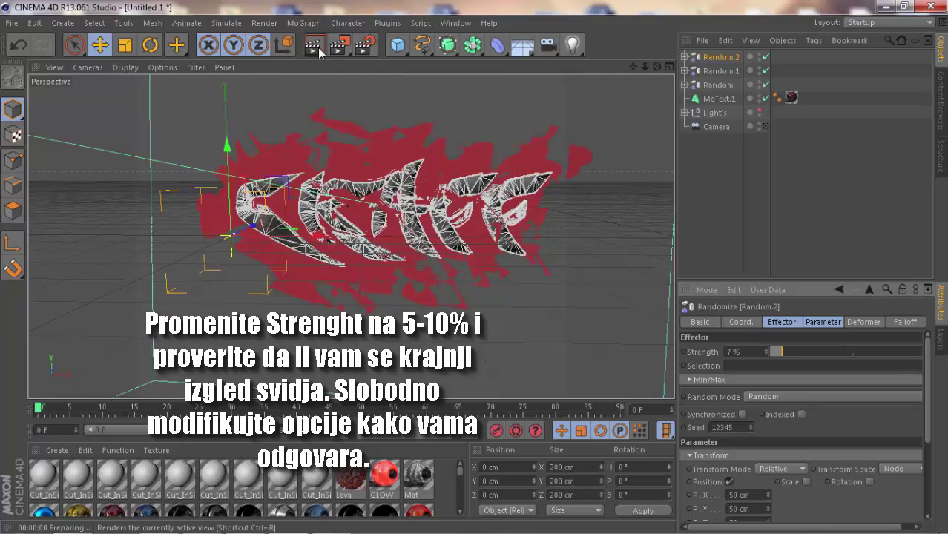